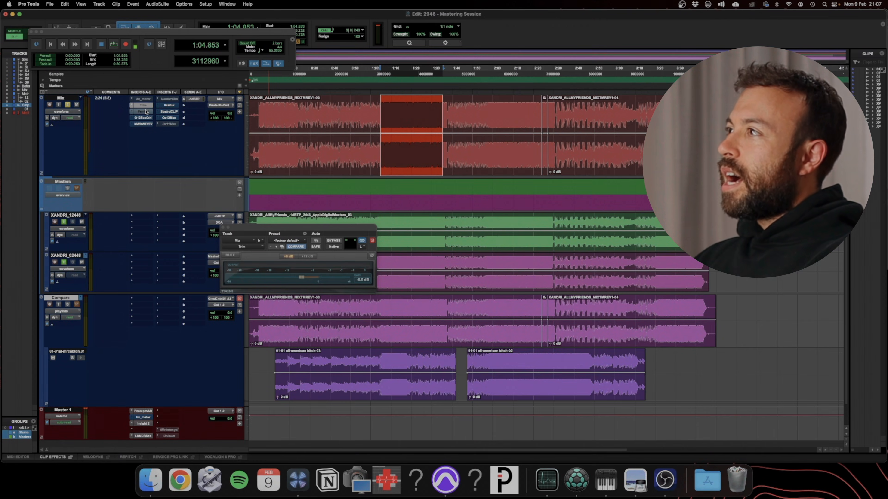
# Activate FabFilter Pro-Q 4 on the Mix track and audition its low-cut band in solo during playback
pyautogui.click(143, 112)
pyautogui.moveTo(443, 228); pyautogui.dragTo(481, 157)
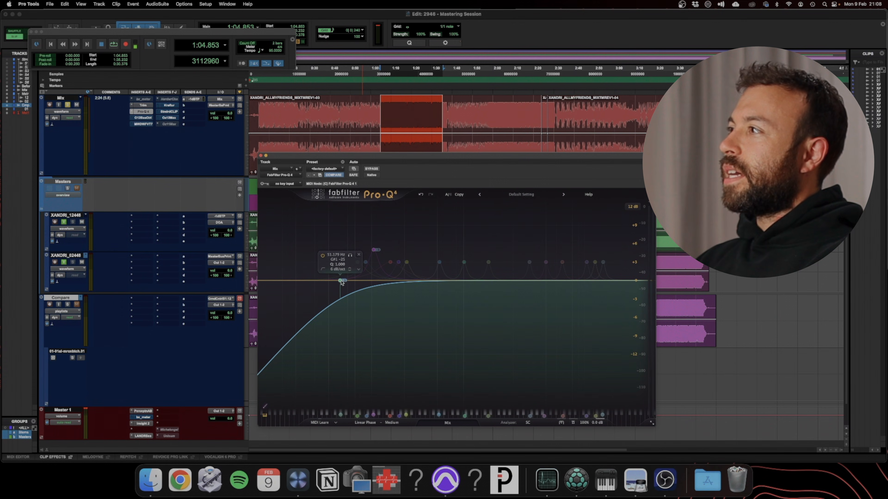
pyautogui.press('space')
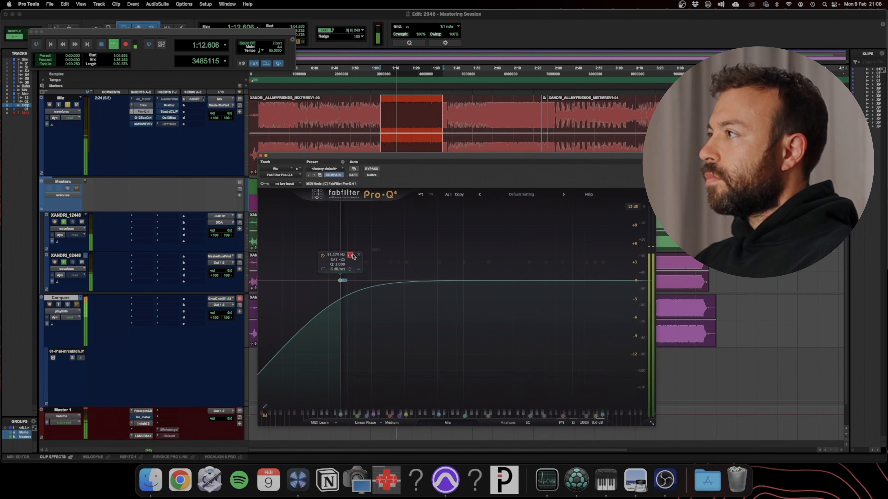
pyautogui.click(353, 256)
# Compare the mix with Pro-Q 4 bypassed and active, stop playback, and inspect the low-cut band and output settings
pyautogui.click(372, 169)
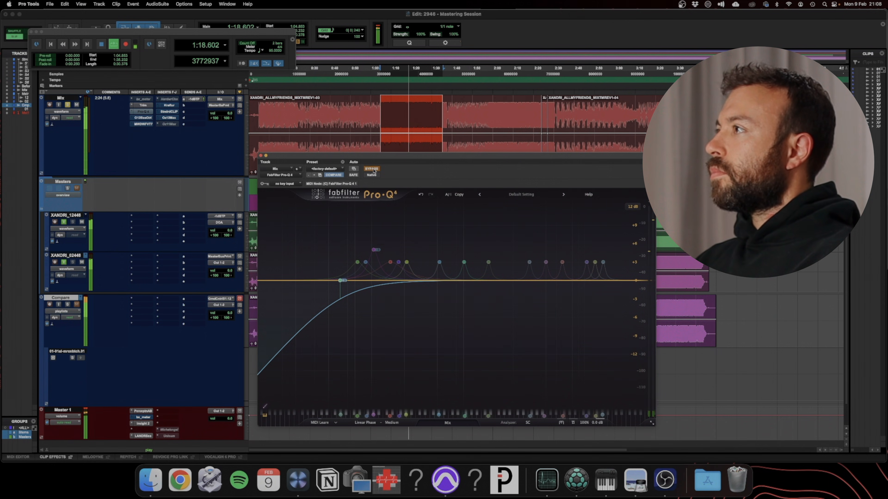
pyautogui.click(372, 169)
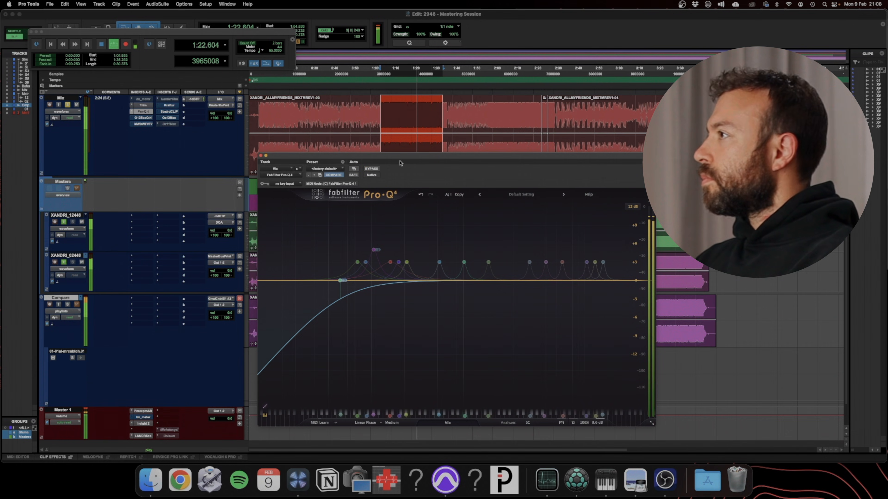
pyautogui.press('space')
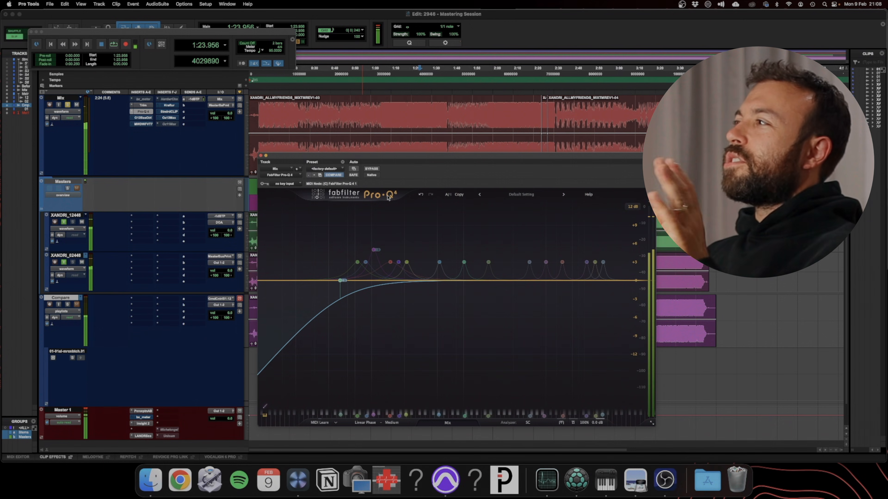
pyautogui.click(340, 280)
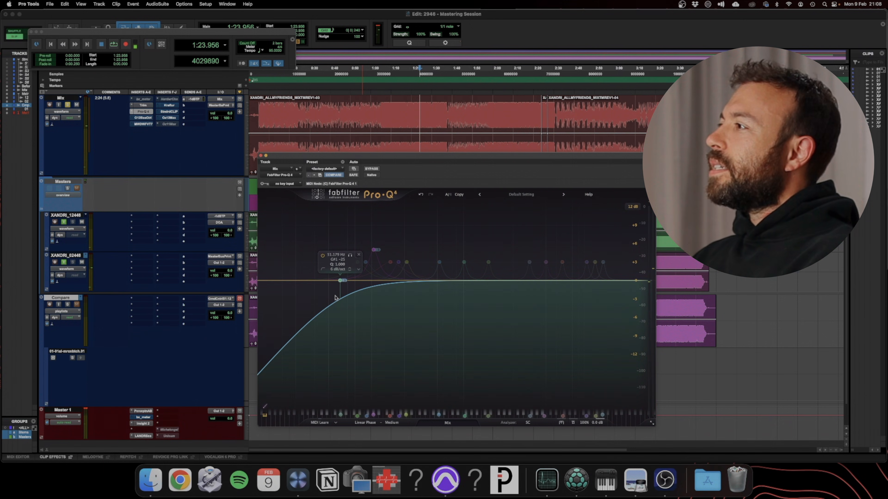
pyautogui.moveTo(586, 422)
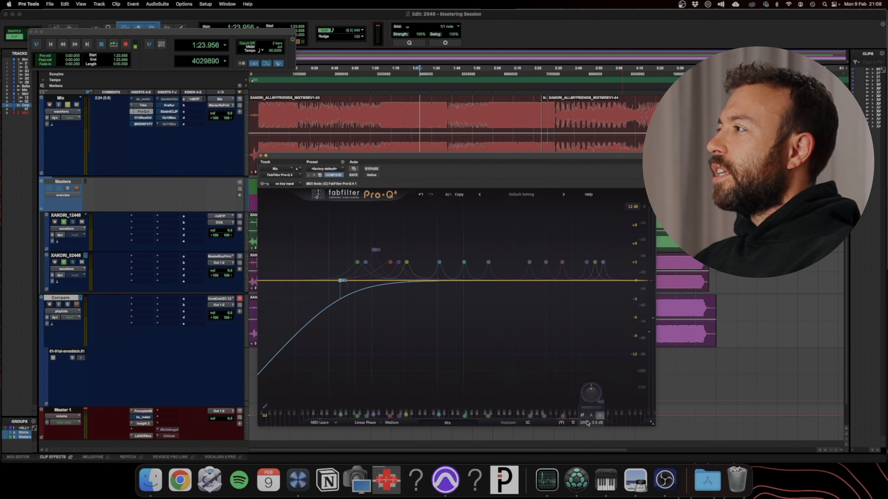
# Activate Ozone 12 Bass Control on the Mix track and switch off its Punch and Sustain Power processing
pyautogui.click(142, 118)
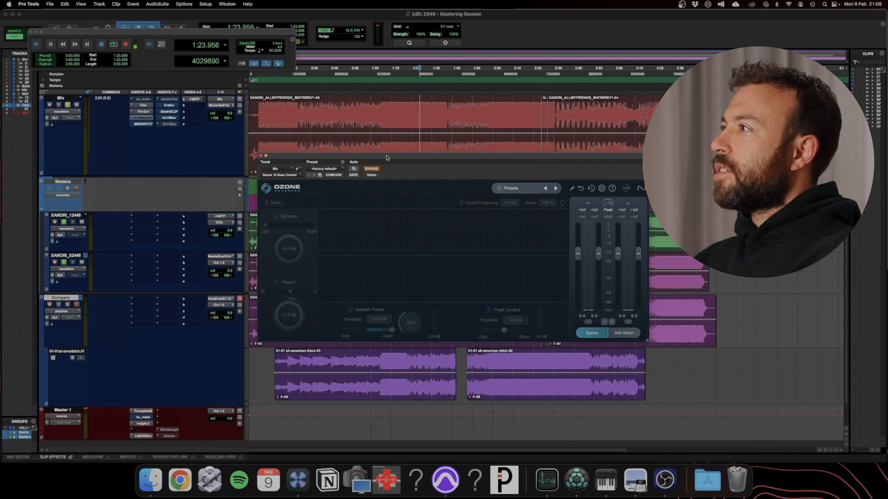
pyautogui.click(374, 169)
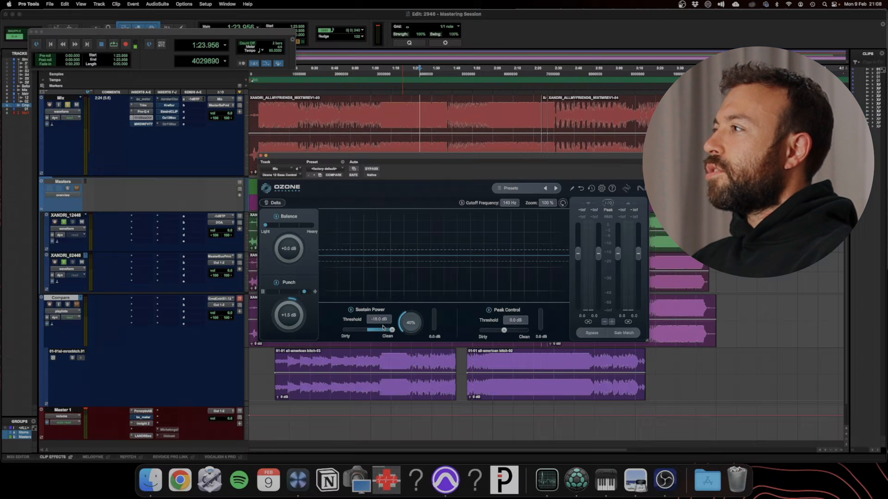
pyautogui.click(276, 282)
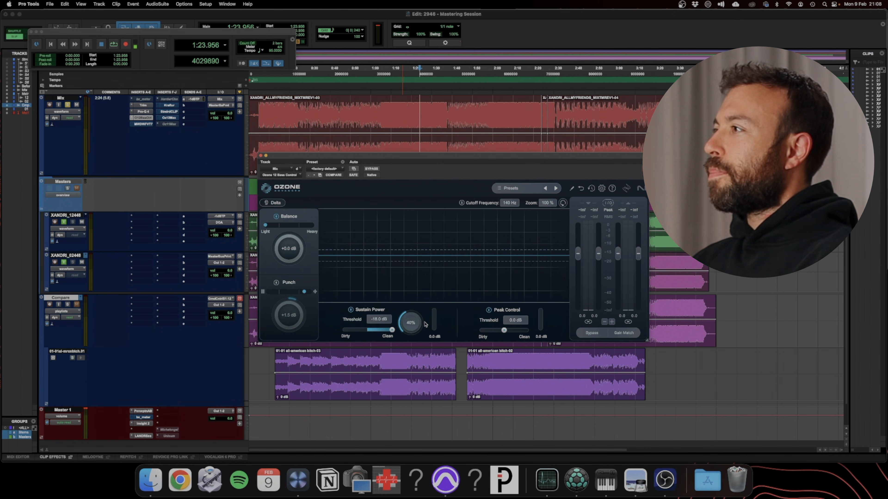
pyautogui.click(351, 311)
pyautogui.click(351, 310)
pyautogui.click(351, 310)
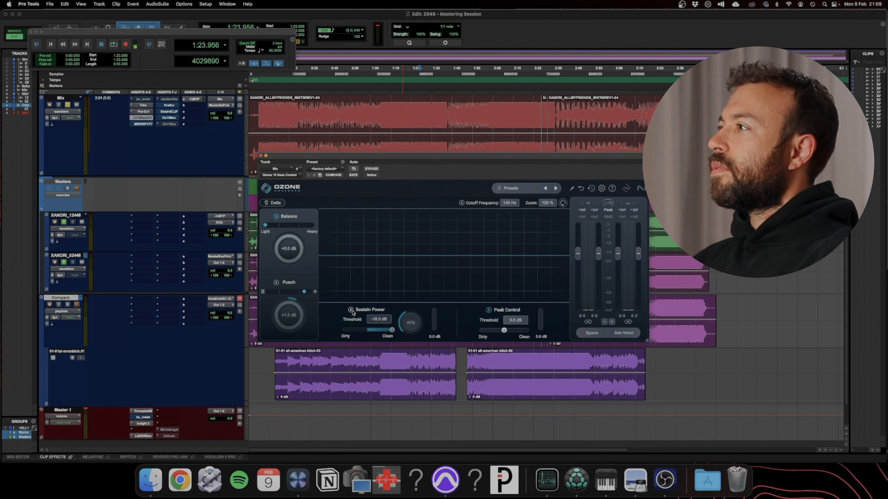
# Play the song from about 1:05 and compare Bass Control's Sustain Power off and on, leaving it enabled
pyautogui.click(381, 81)
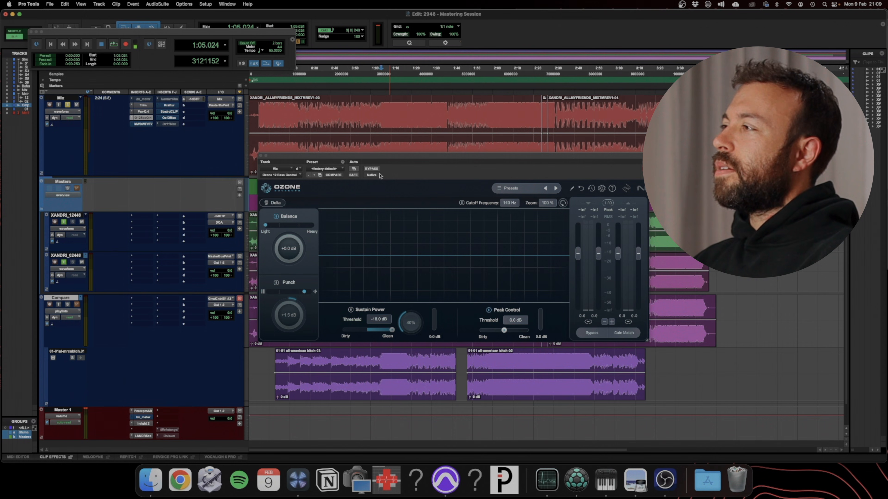
pyautogui.press('space')
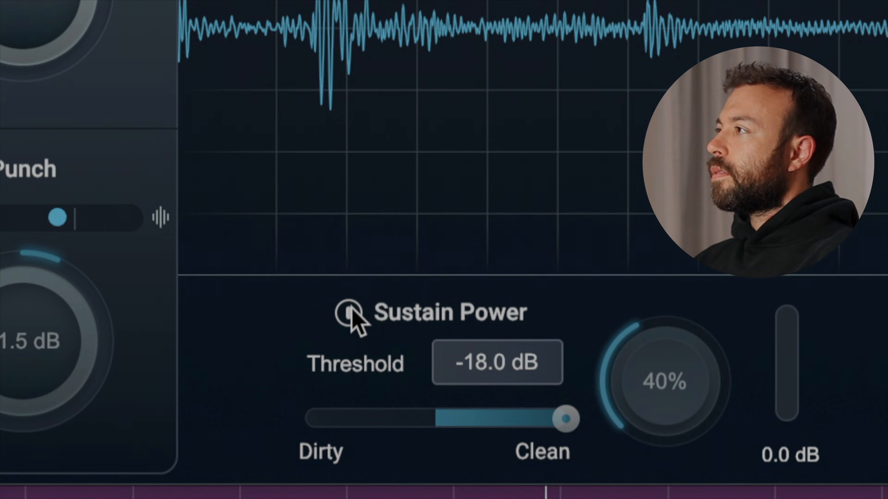
pyautogui.click(349, 307)
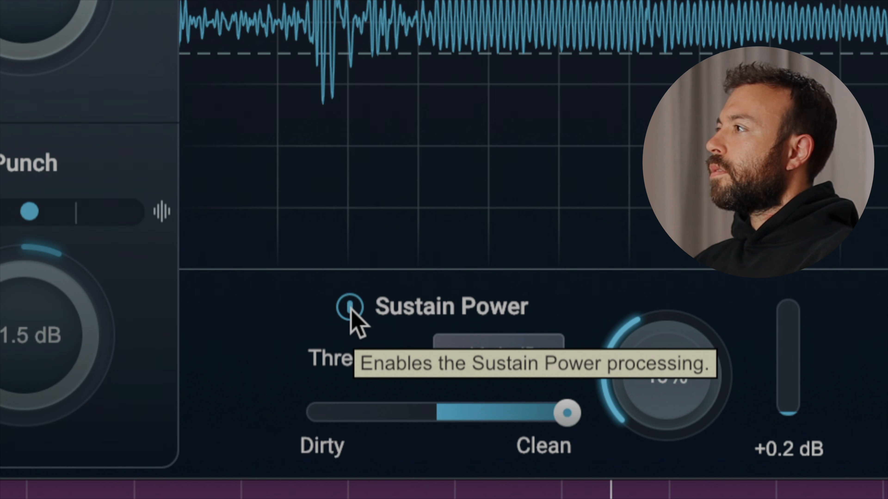
pyautogui.click(350, 307)
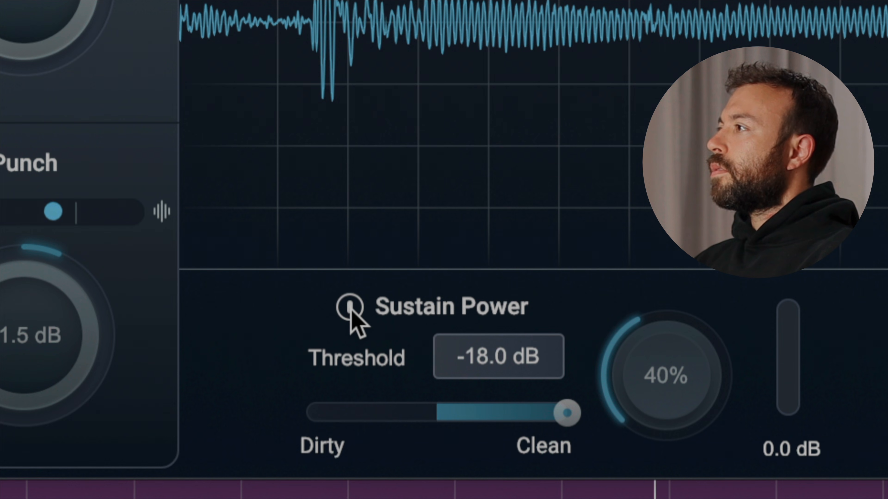
pyautogui.click(350, 308)
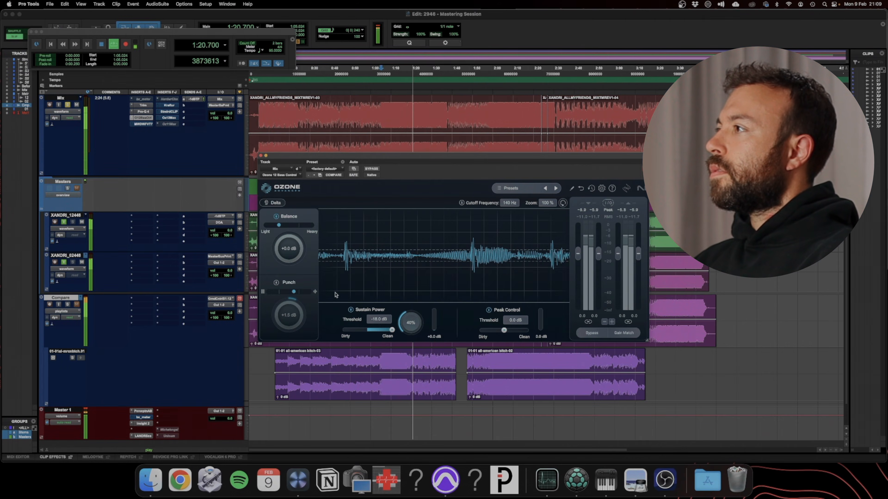
# Compare Bass Control's Punch processing off and on during playback, leave it enabled, and stop playback
pyautogui.click(276, 203)
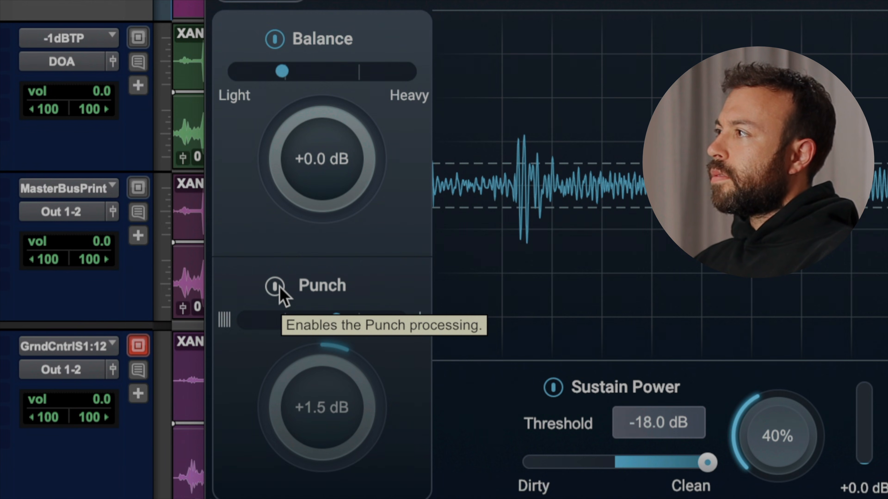
pyautogui.click(279, 289)
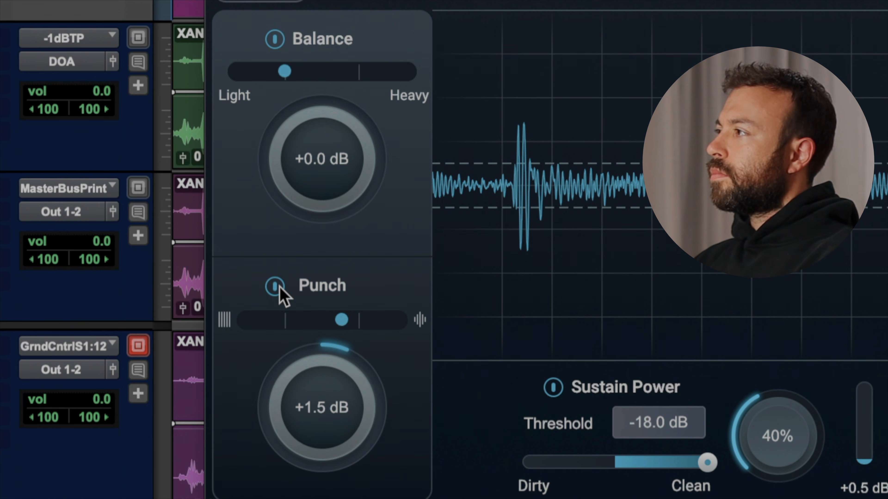
pyautogui.click(278, 288)
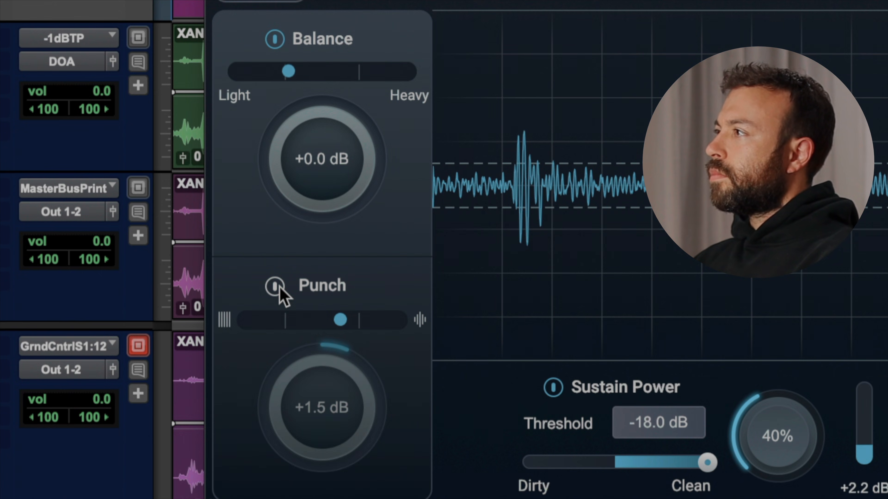
pyautogui.click(278, 288)
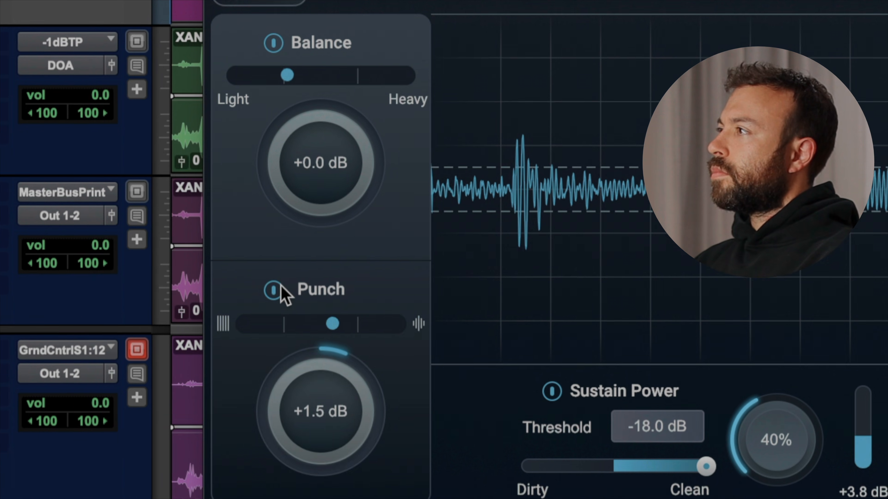
pyautogui.press('space')
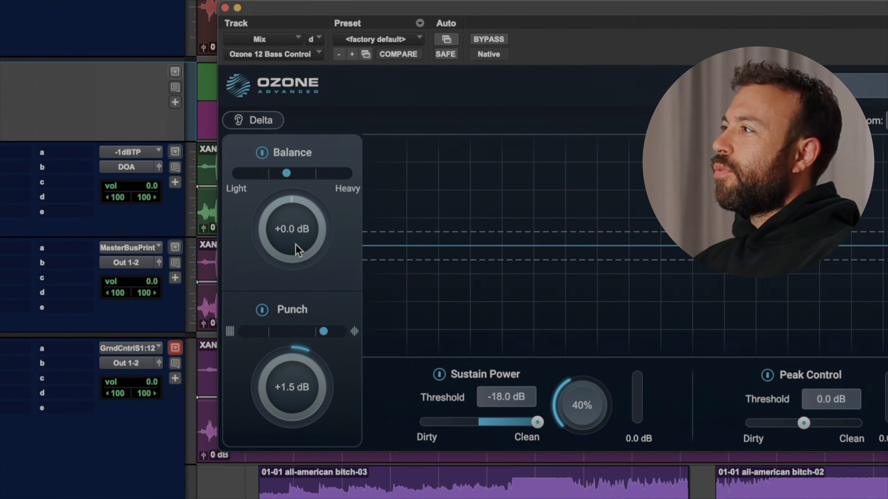
pyautogui.moveTo(314, 301); pyautogui.dragTo(314, 325)
pyautogui.moveTo(297, 259); pyautogui.dragTo(283, 240)
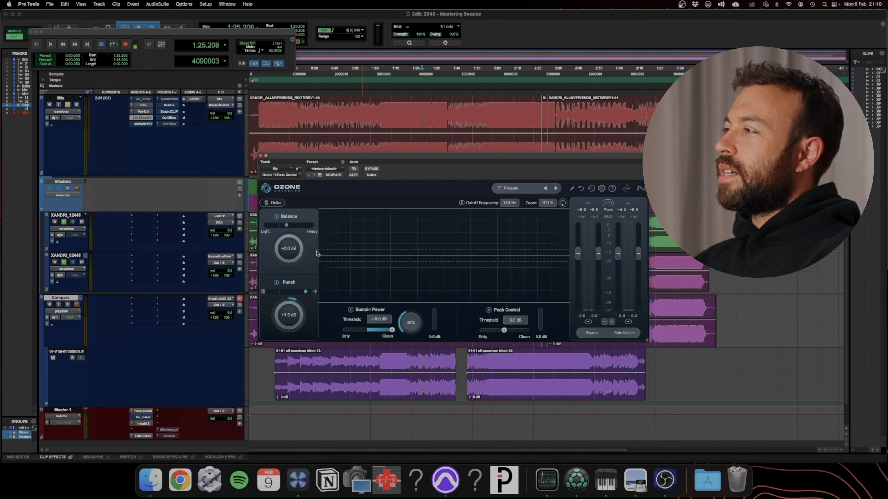
# Open the D.W. Fearn VT-7 compressor on the Mix track and select about 28 seconds of the song from about 1:09
pyautogui.click(149, 125)
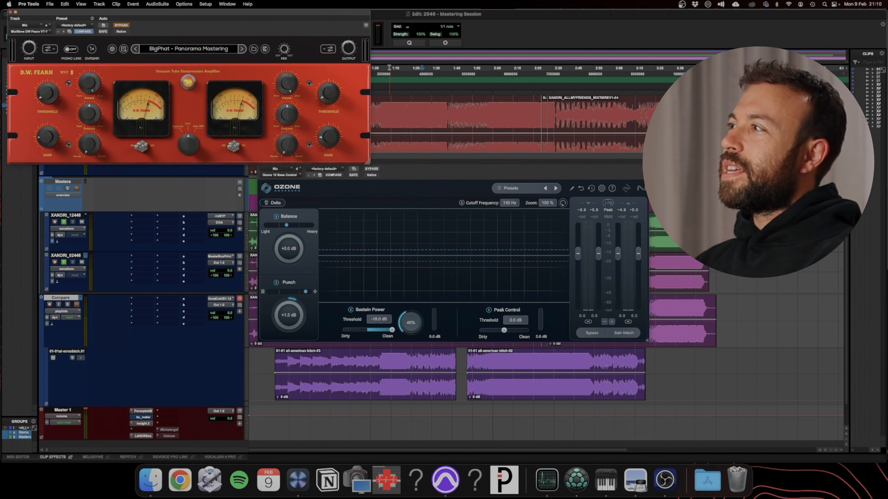
pyautogui.moveTo(413, 72); pyautogui.dragTo(447, 75)
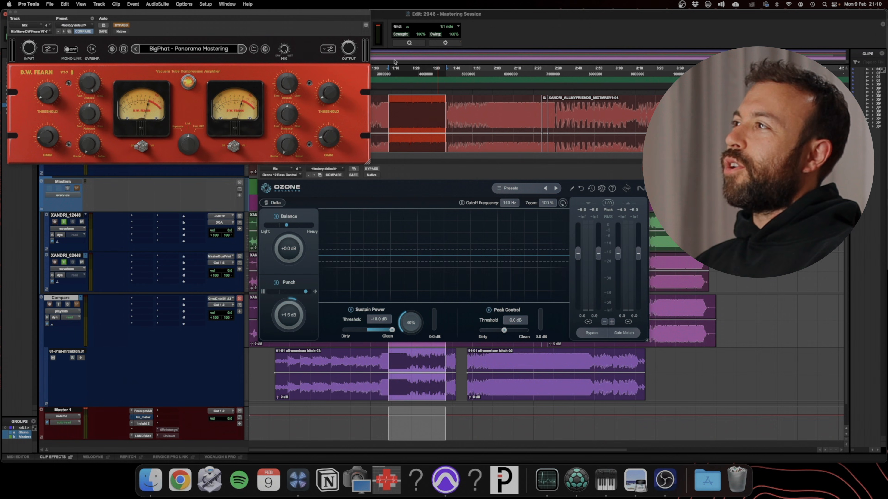
pyautogui.moveTo(209, 14); pyautogui.dragTo(413, 145)
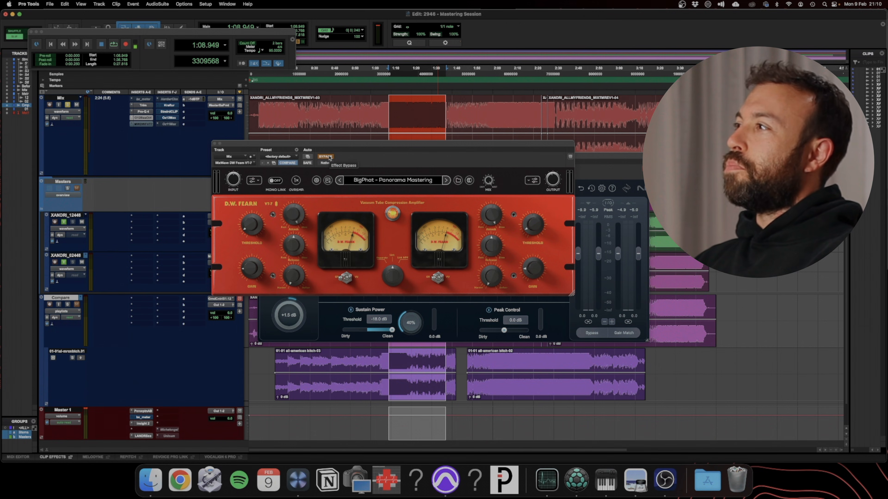
# Play the selected section, compare the VT-7 compressor bypassed and active, and leave it active when stopping
pyautogui.press('space')
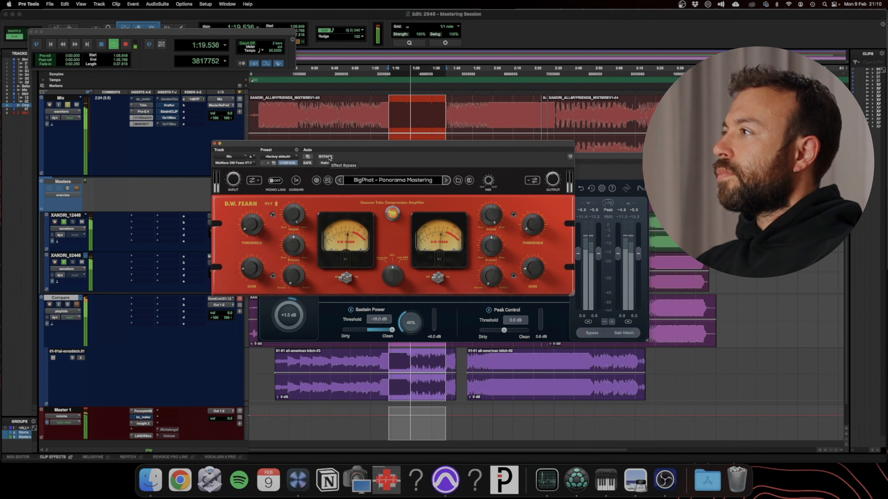
pyautogui.click(325, 156)
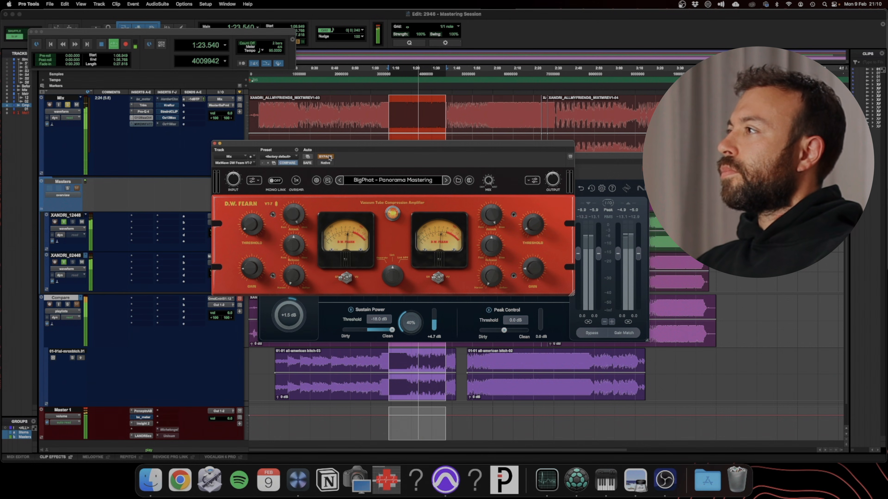
pyautogui.click(325, 157)
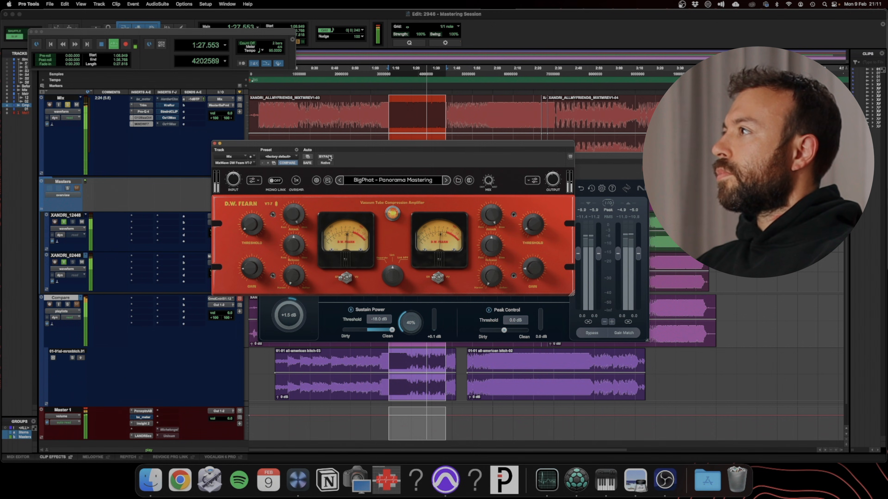
pyautogui.click(325, 157)
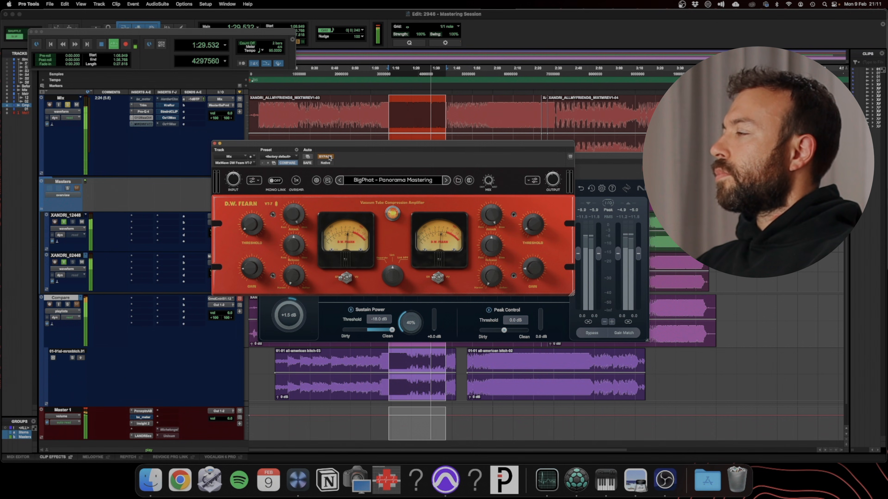
pyautogui.click(328, 158)
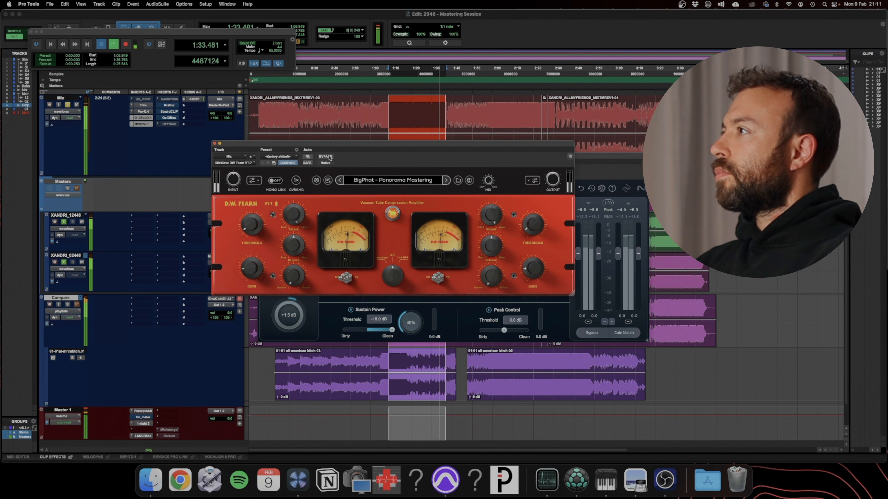
pyautogui.press('space')
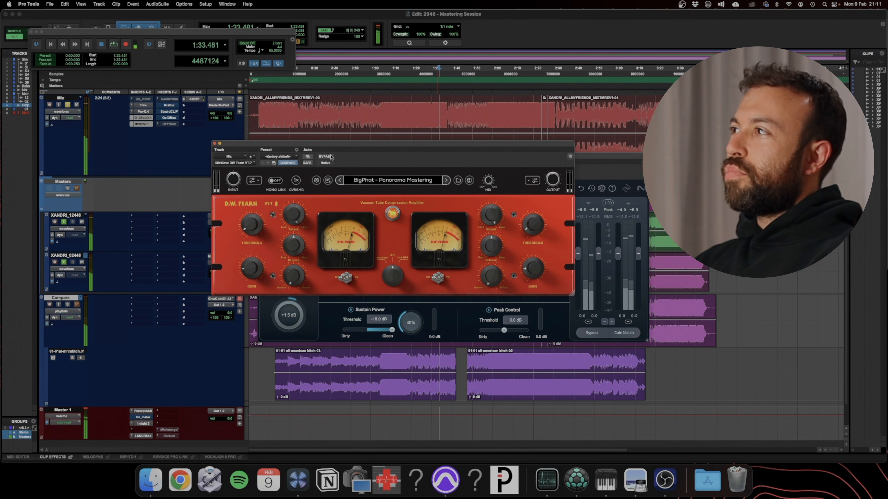
# Activate the Mix track's plug-in in insert slot F and close the VT-7 and Bass Control windows
pyautogui.rightClick(164, 99)
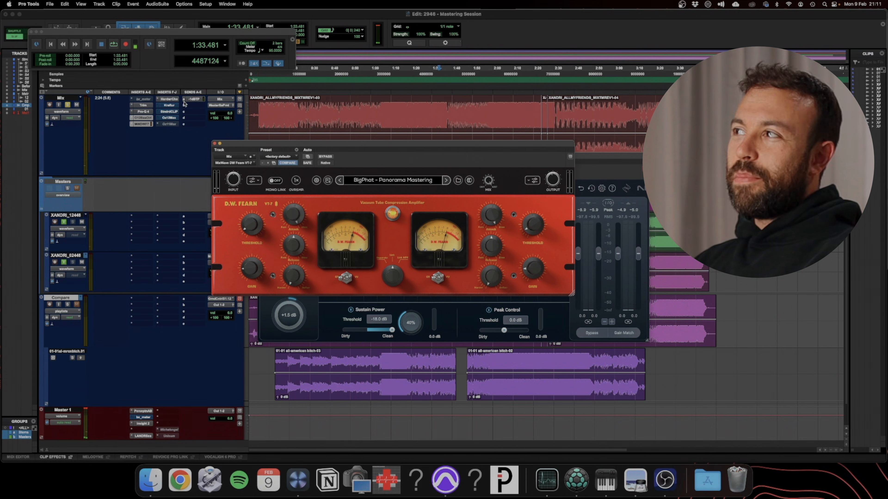
pyautogui.click(215, 144)
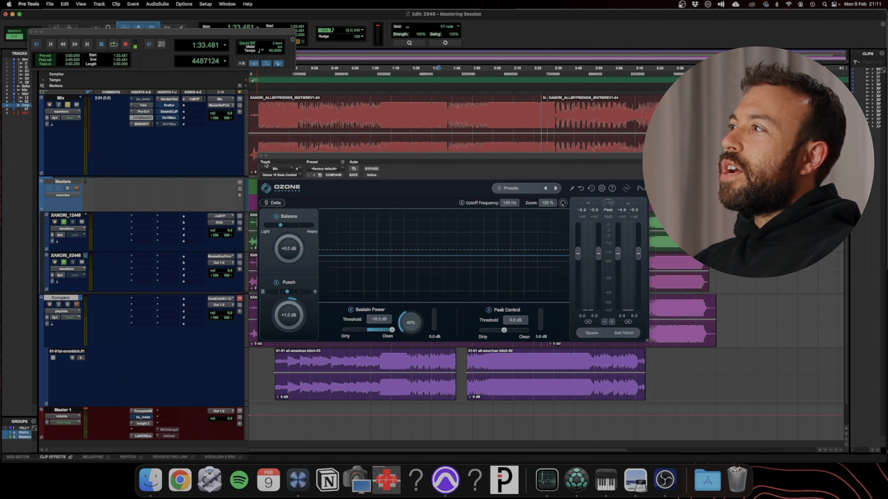
pyautogui.click(261, 156)
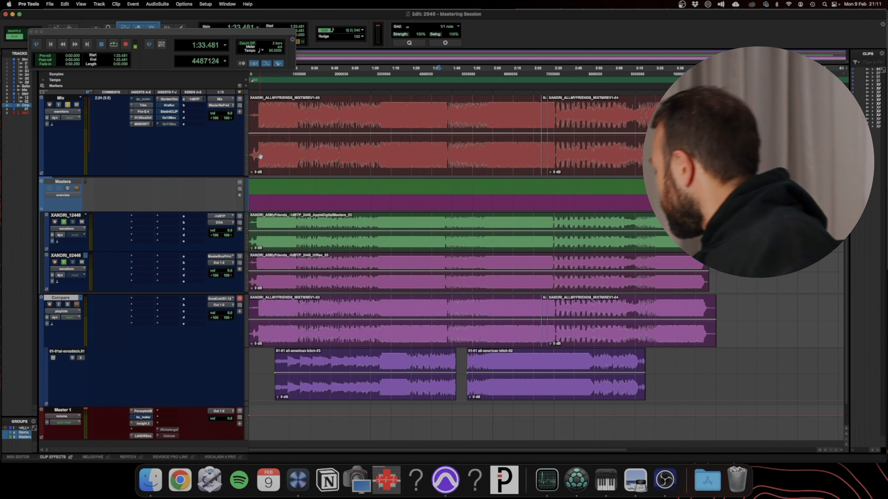
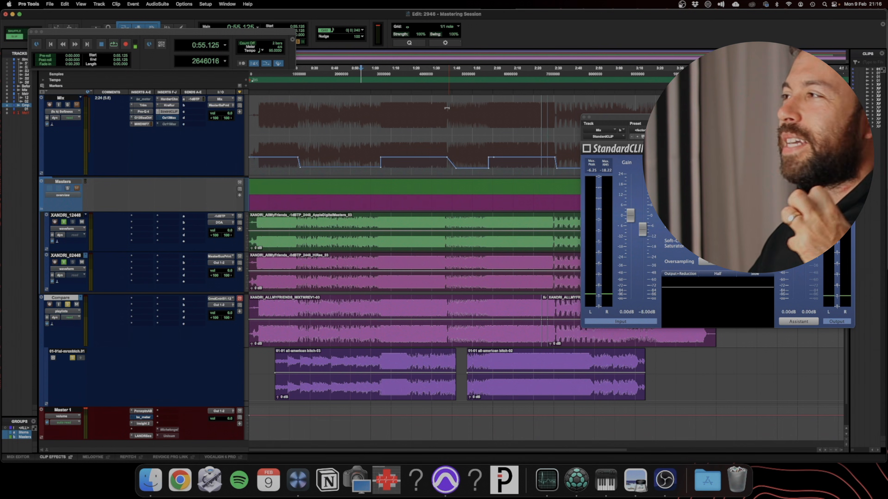
# Compare StandardCLIP bypassed and active during playback, leave it active, and move its window clear of the Mix track's section
pyautogui.moveTo(643, 229)
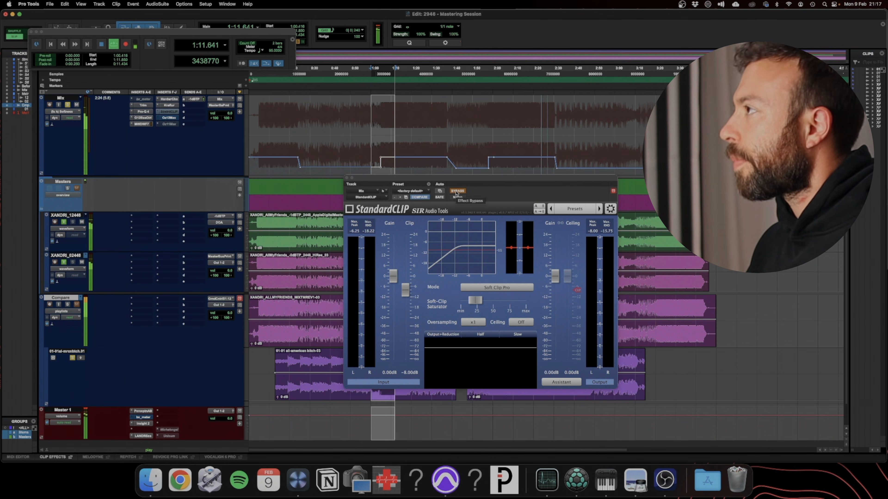
pyautogui.click(456, 192)
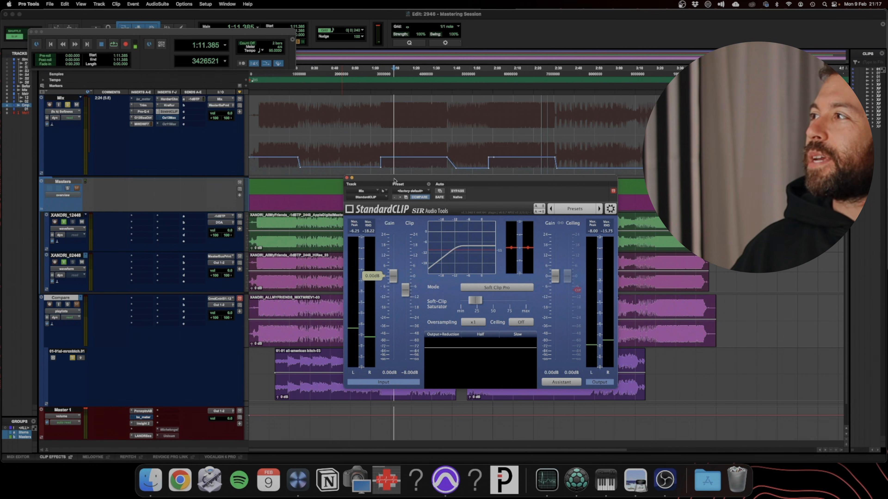
pyautogui.moveTo(394, 180); pyautogui.dragTo(524, 176)
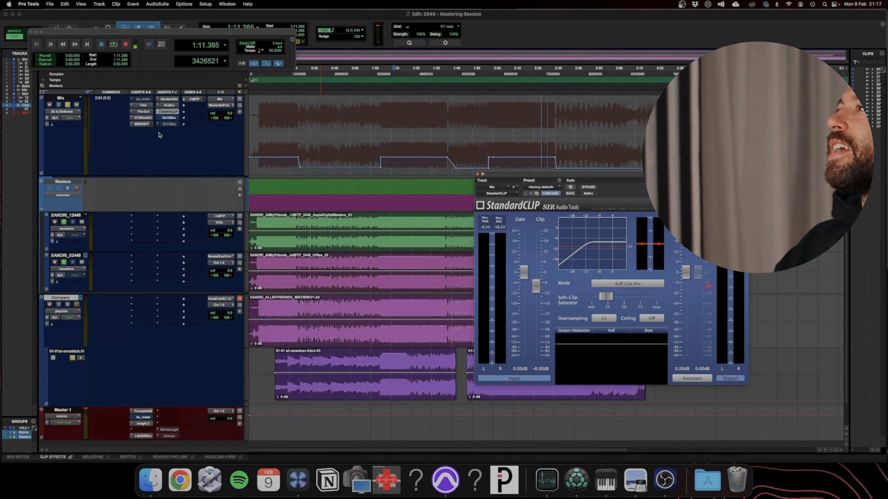
# Open the Mix track's Ozone 12 Maximizer to view its settings and close it again
pyautogui.click(165, 118)
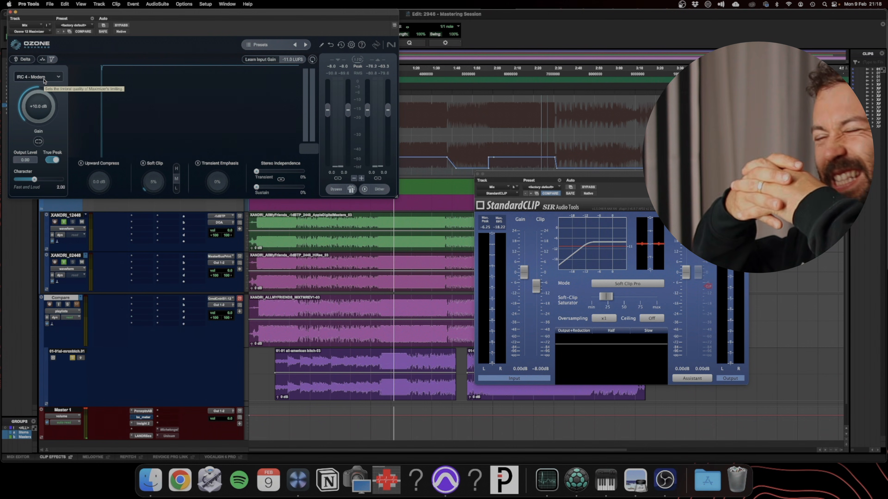
pyautogui.click(11, 13)
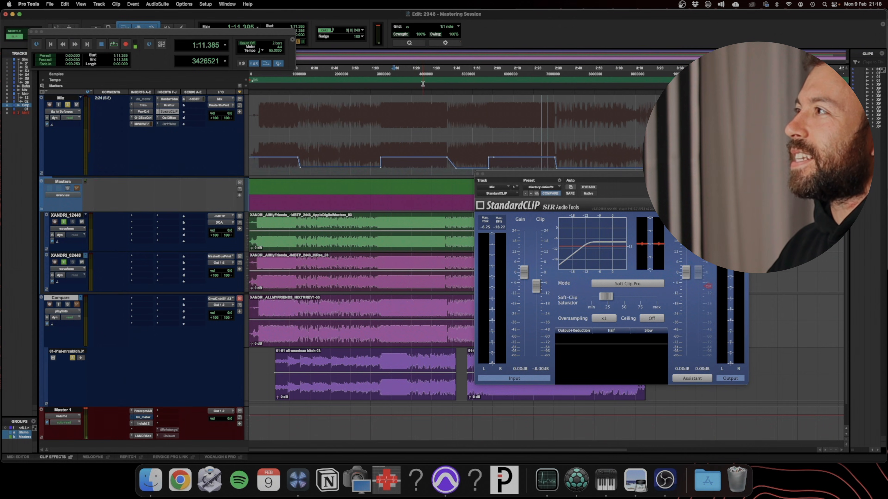
# Select about 17 seconds of the song from about 1:07 and play it, comparing the soloed Mix track with the Compare track
pyautogui.moveTo(419, 75); pyautogui.dragTo(384, 79)
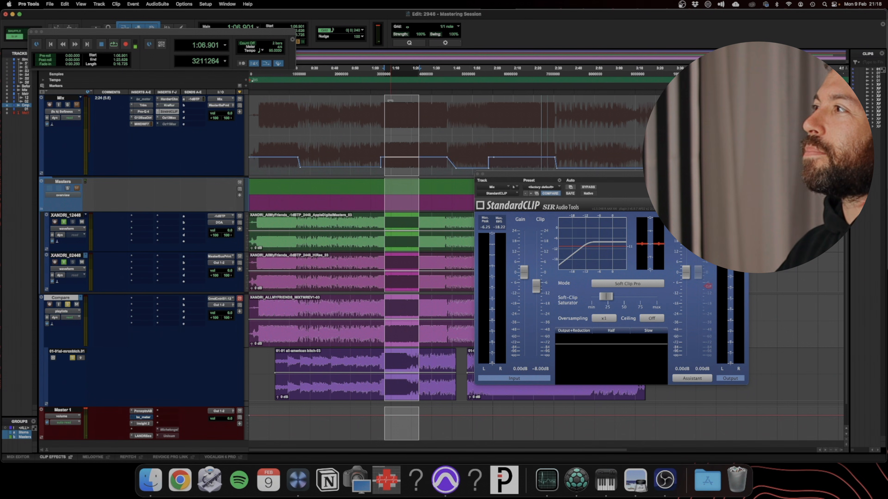
pyautogui.press('space')
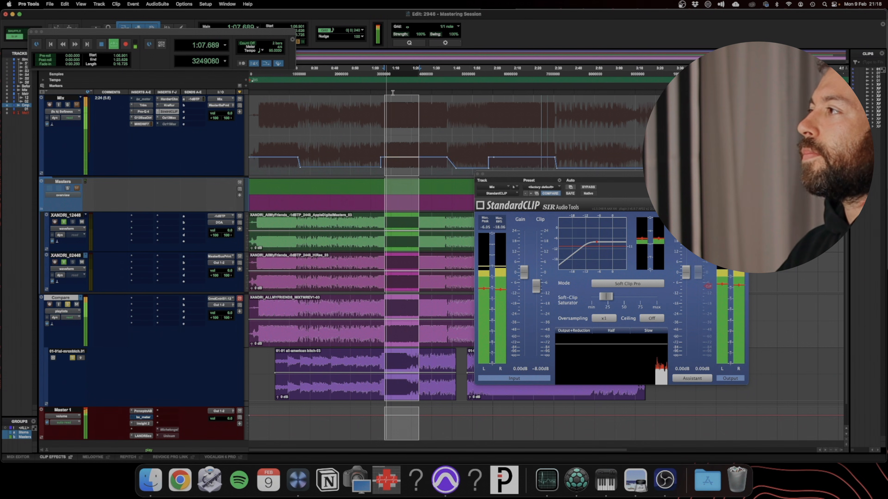
pyautogui.click(67, 105)
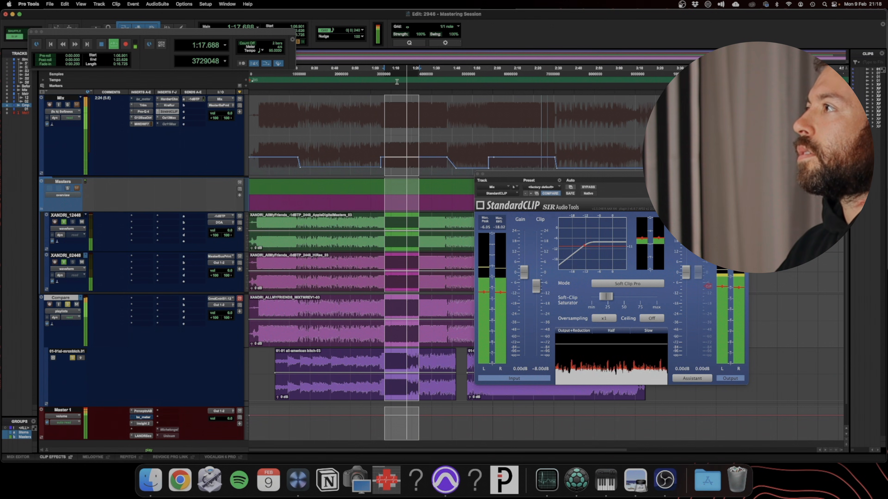
pyautogui.click(395, 74)
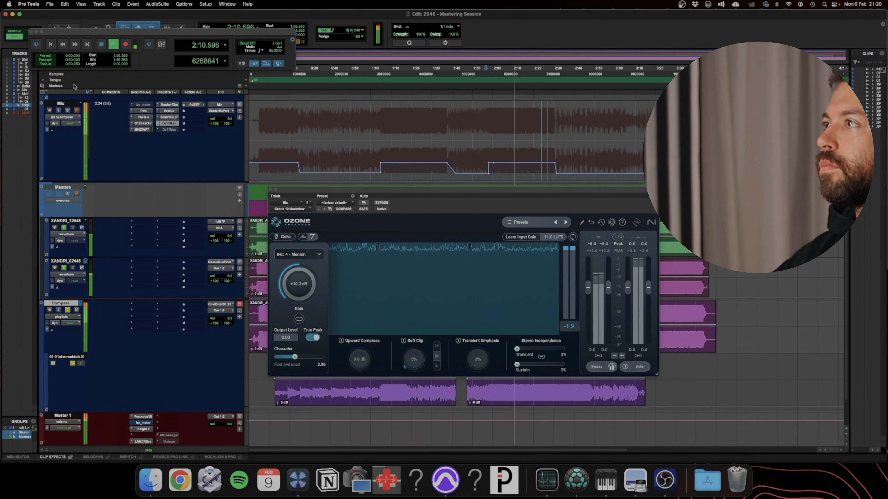
# Switch the solo between the Mix and Compare tracks during playback to compare the song through the Ozone 12 Maximizer
pyautogui.click(69, 111)
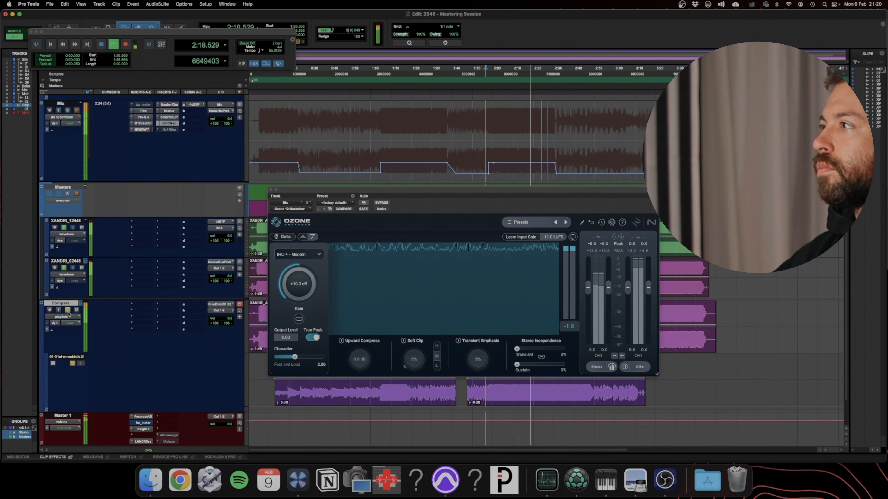
pyautogui.click(68, 111)
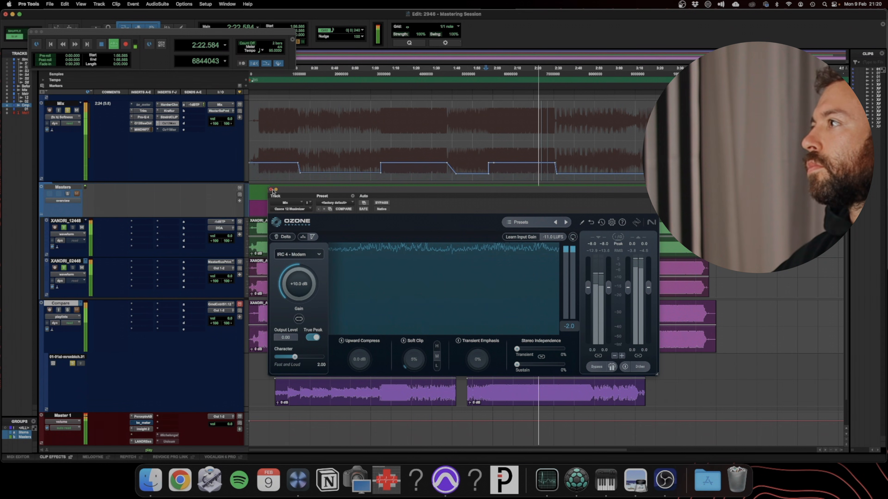